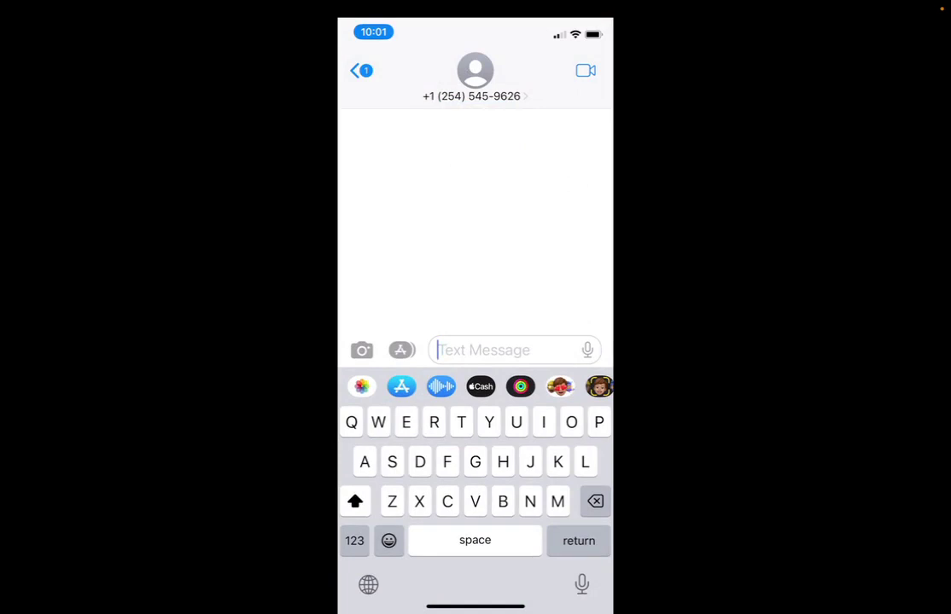
Type Hi, then tap Text TIPS on the live pb-site.com page so Messages prefills 'tips'.
{"action": "type", "text": "Hi"}
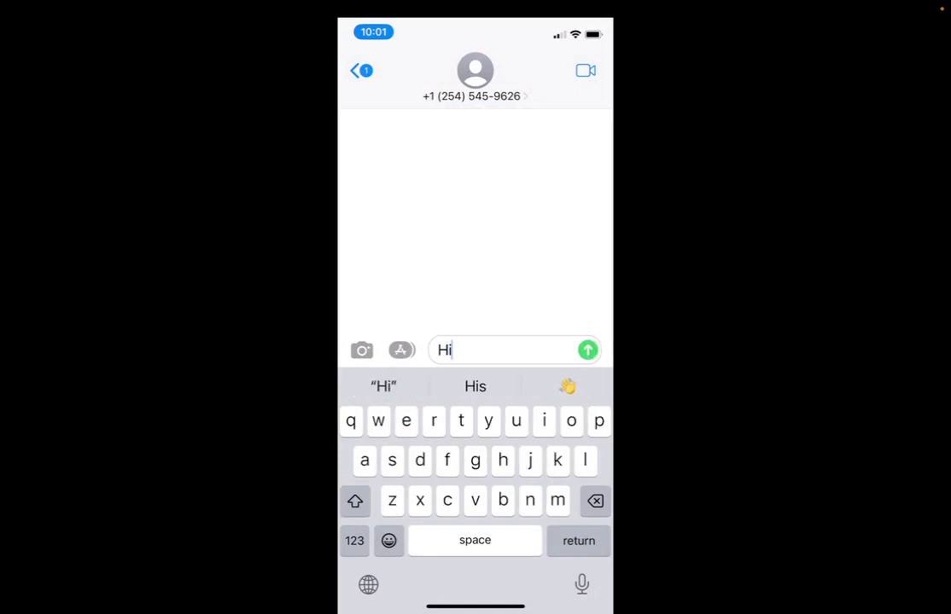
{"action": "left_click_drag", "start_coordinate": [475, 607], "coordinate": [476, 342]}
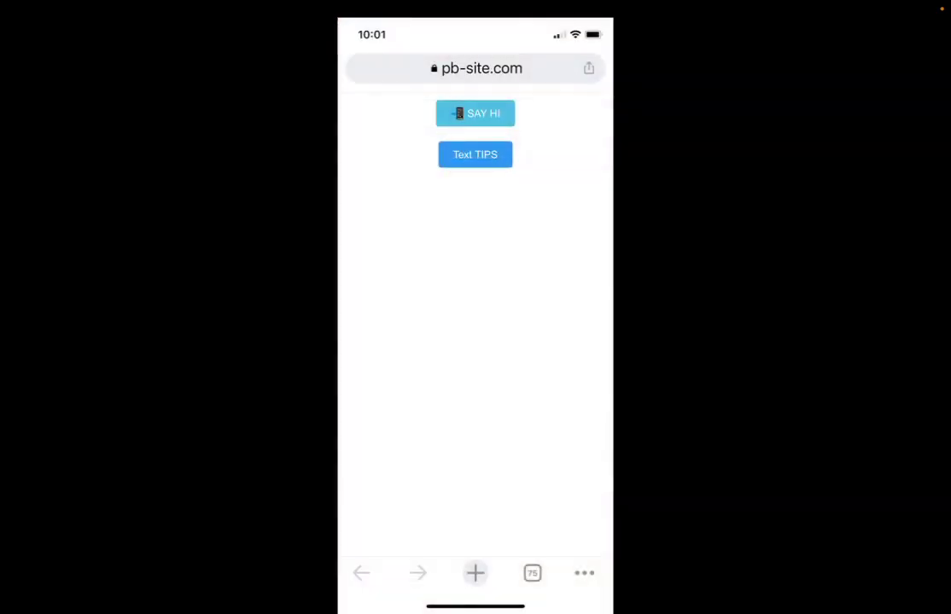
{"action": "left_click", "coordinate": [475, 154]}
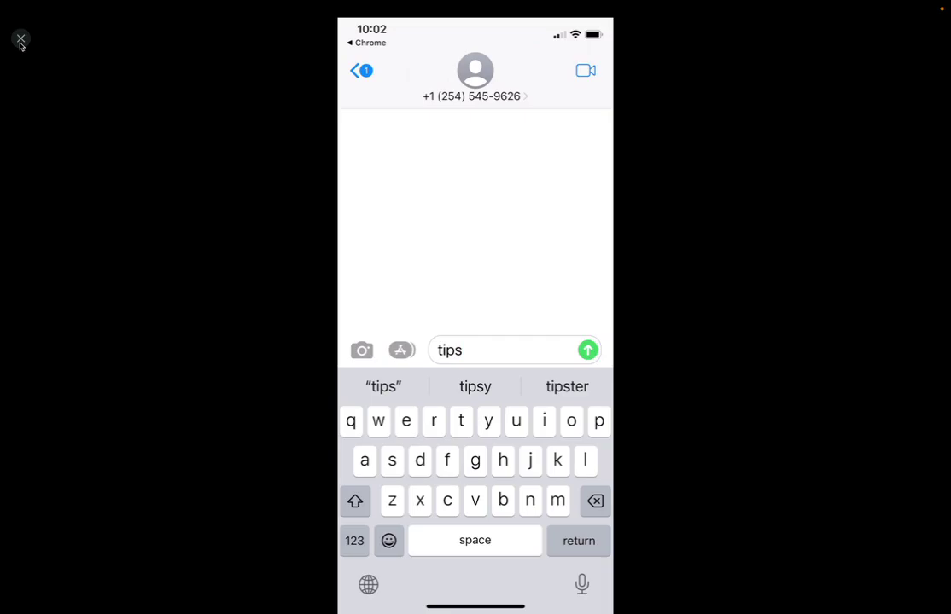
Back in the editor, confirm the SAY HI button's action stays Send SMS.
{"action": "left_click", "coordinate": [20, 41]}
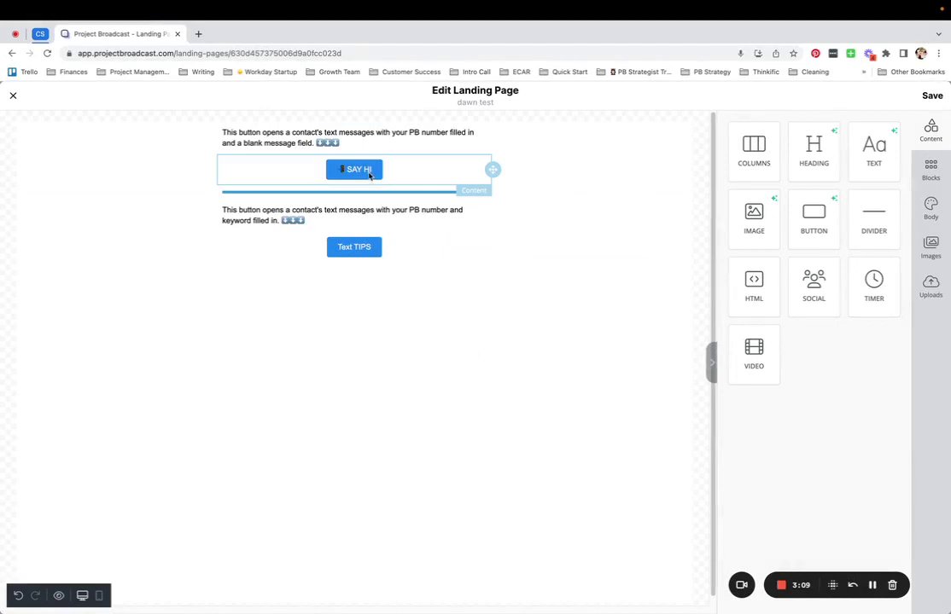
{"action": "left_click", "coordinate": [363, 169]}
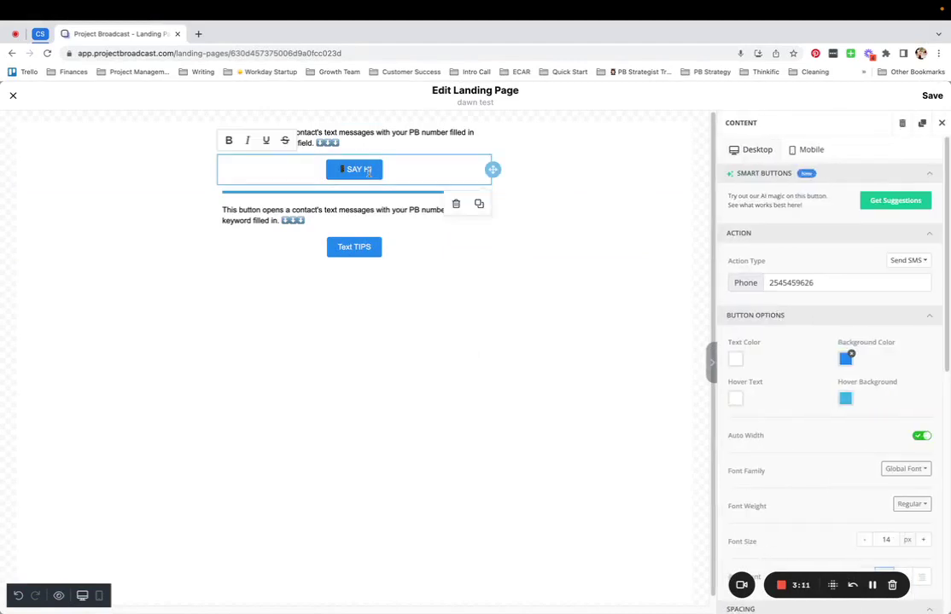
{"action": "left_click", "coordinate": [923, 262]}
{"action": "left_click", "coordinate": [925, 263]}
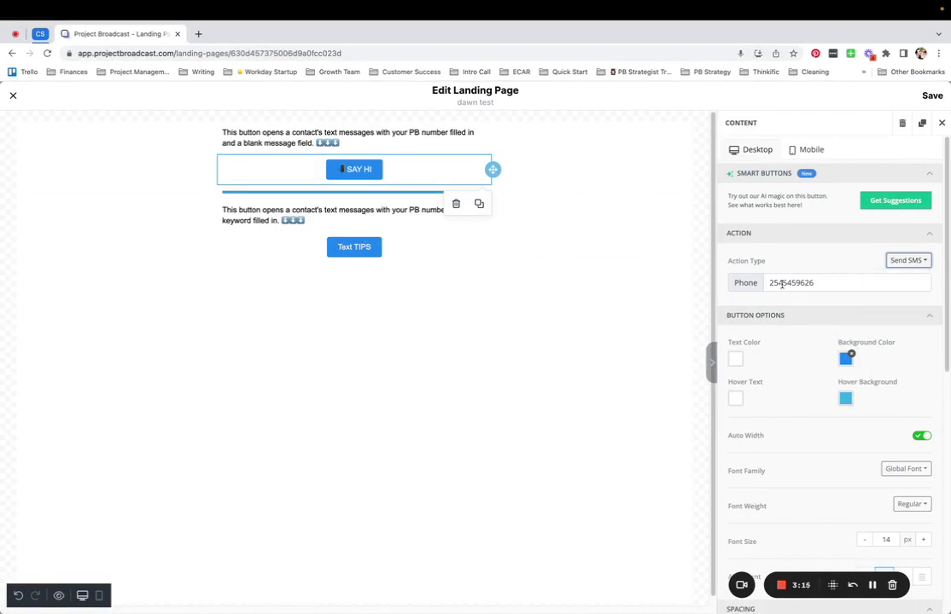
Append 's' to the Text TIPS link so its message keyword reads 'tips'.
{"action": "left_click", "coordinate": [354, 249]}
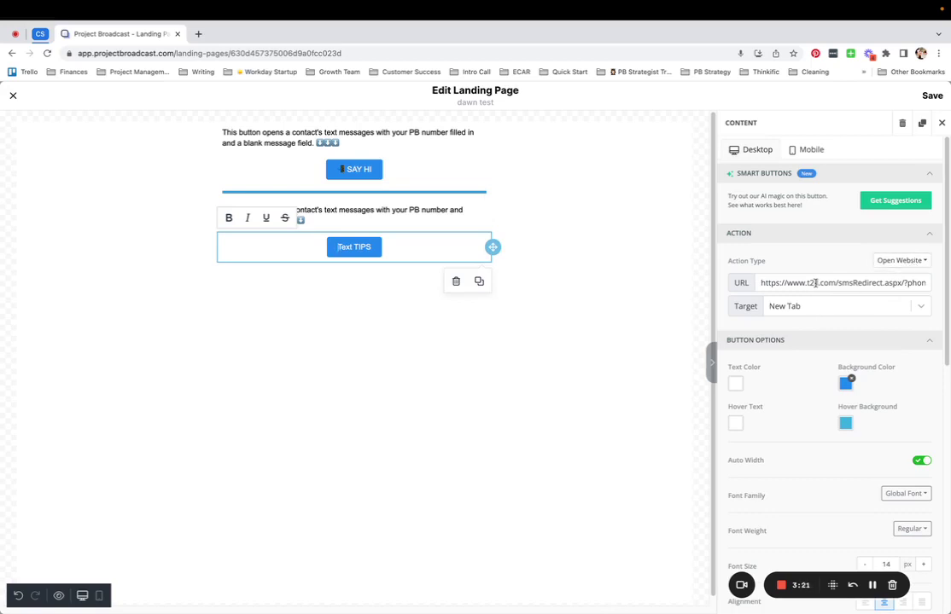
{"action": "left_click_drag", "start_coordinate": [762, 283], "coordinate": [948, 284]}
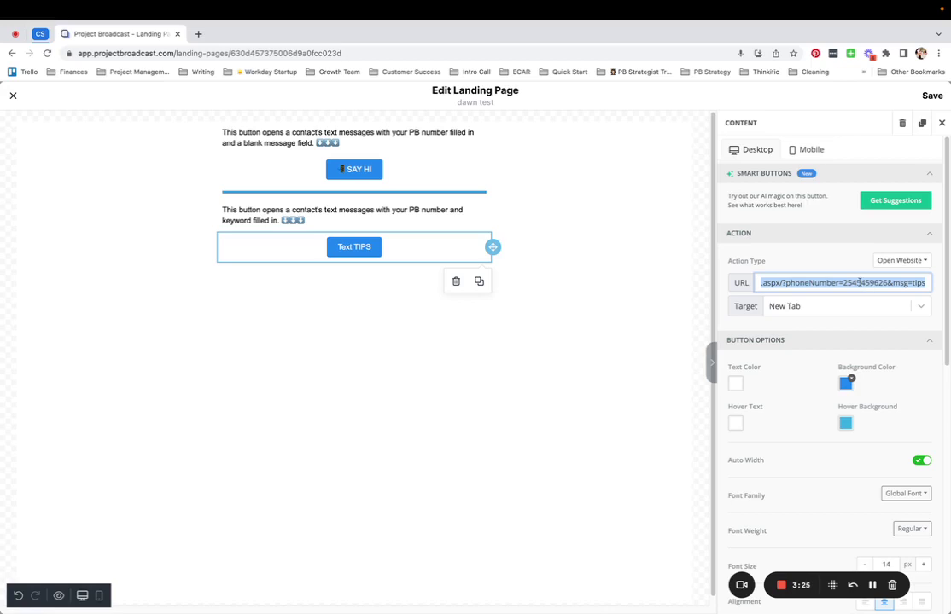
{"action": "left_click", "coordinate": [921, 282]}
{"action": "type", "text": "s"}
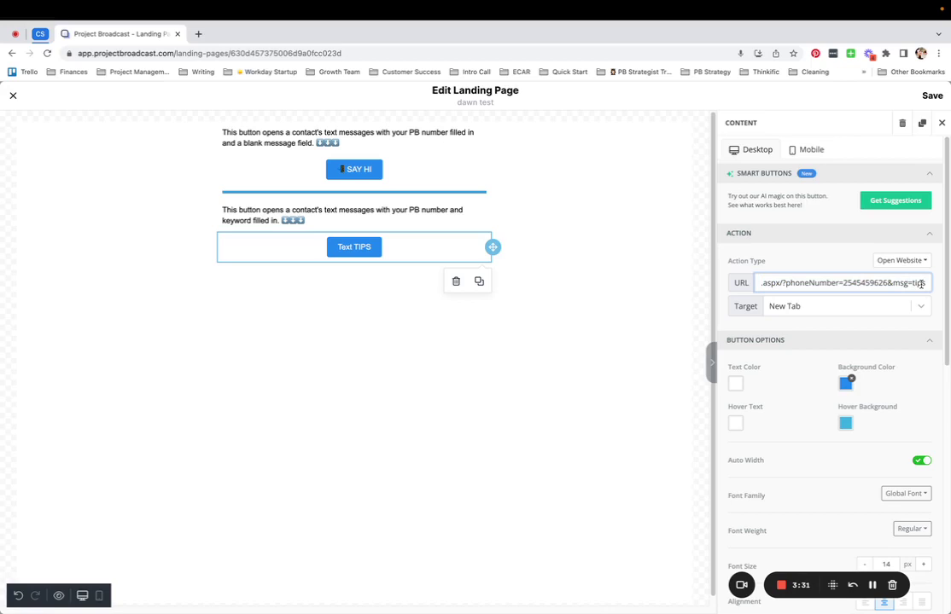
Add a new button below Text TIPS and label it 'Number Only'.
{"action": "left_click", "coordinate": [942, 123]}
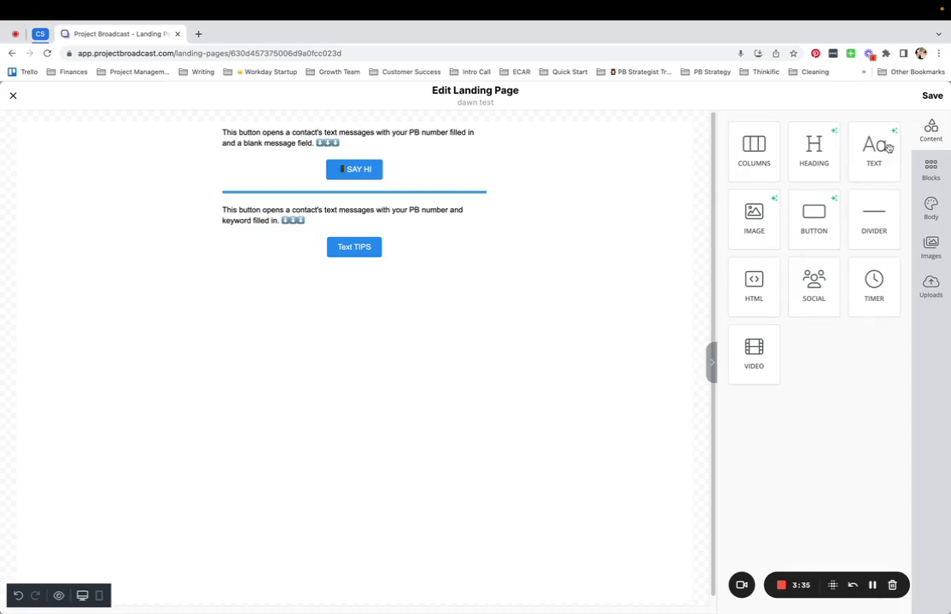
{"action": "mouse_move", "coordinate": [813, 220]}
{"action": "left_mouse_down"}
{"action": "mouse_move", "coordinate": [358, 299]}
{"action": "mouse_move", "coordinate": [335, 277]}
{"action": "left_mouse_up"}
{"action": "left_click", "coordinate": [355, 278]}
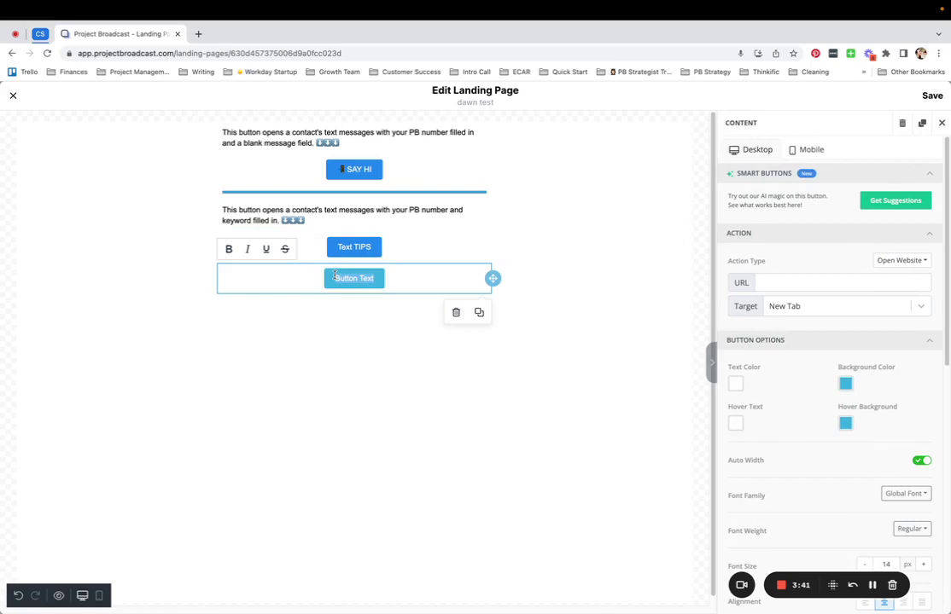
{"action": "type", "text": "Number"}
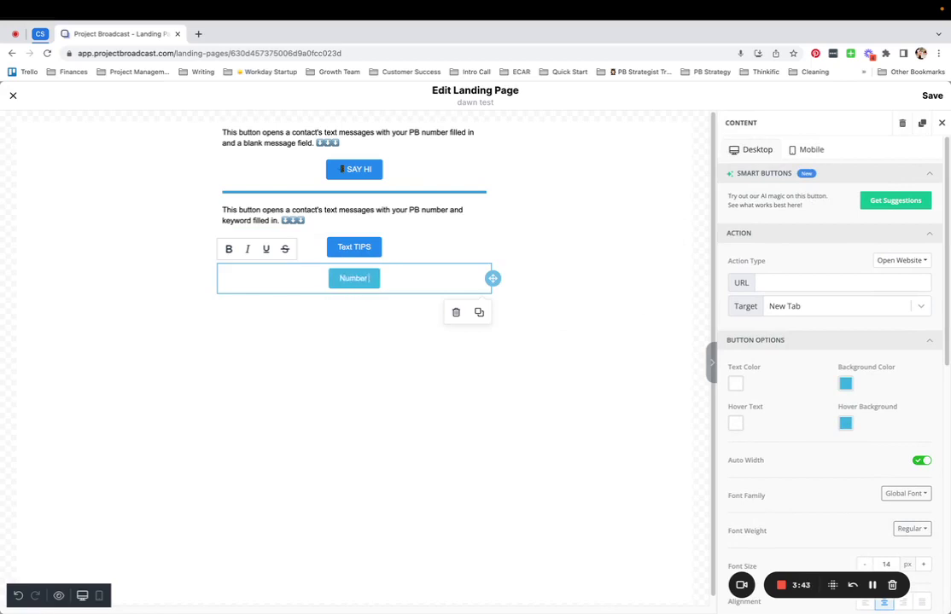
{"action": "type", "text": " Only"}
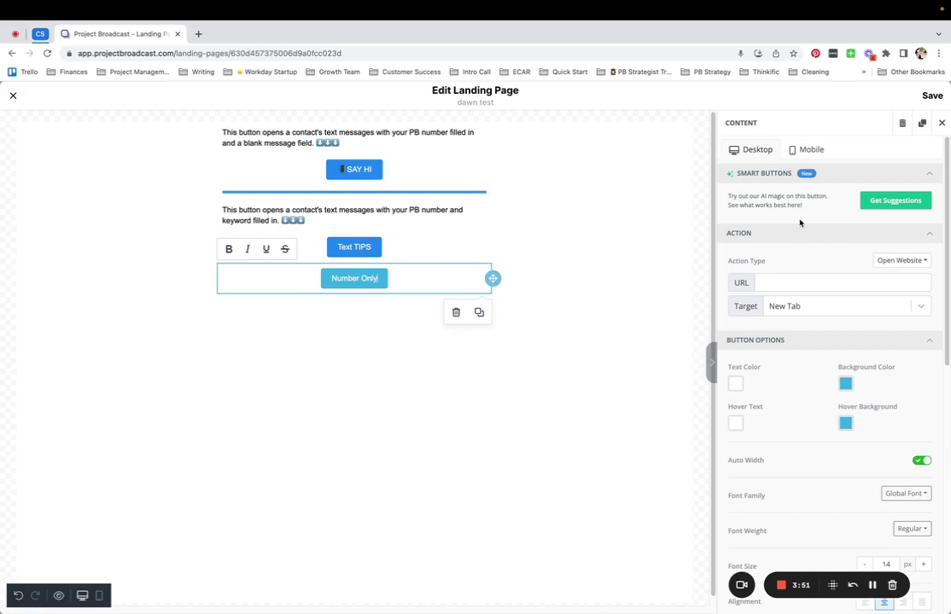
Set the Number Only button's action to Send SMS with the business phone number.
{"action": "left_click", "coordinate": [897, 261]}
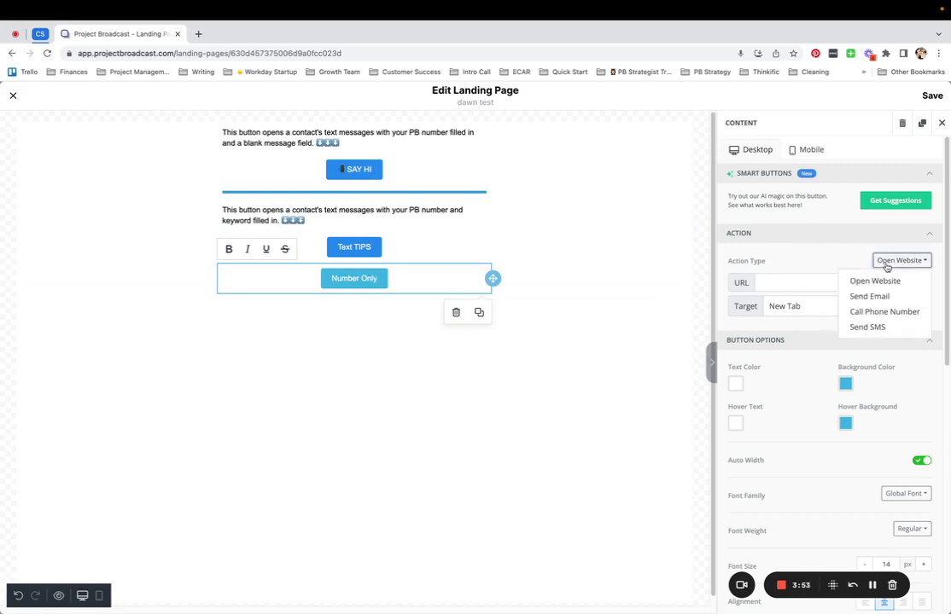
{"action": "left_click", "coordinate": [867, 327]}
{"action": "left_click", "coordinate": [786, 282]}
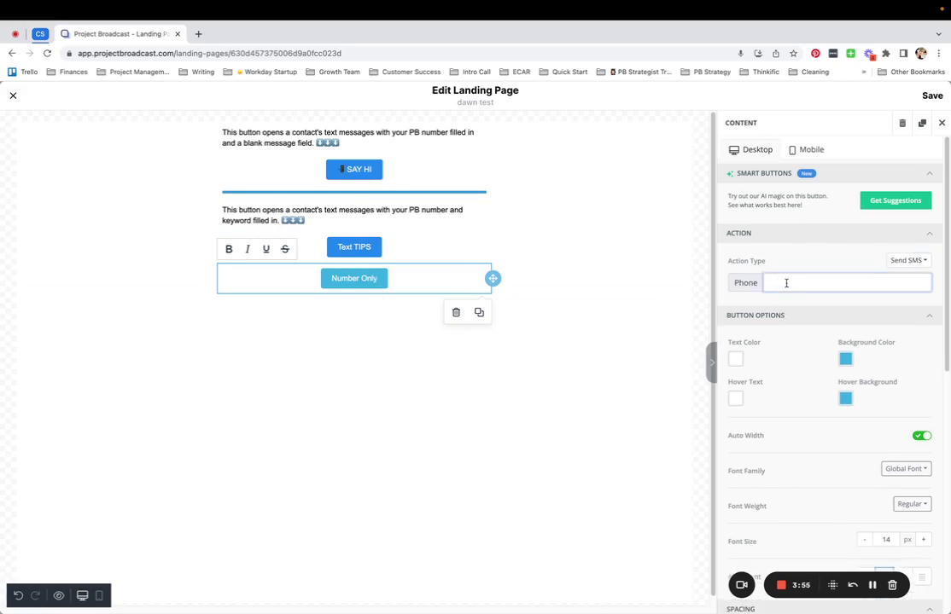
{"action": "left_click", "coordinate": [466, 378]}
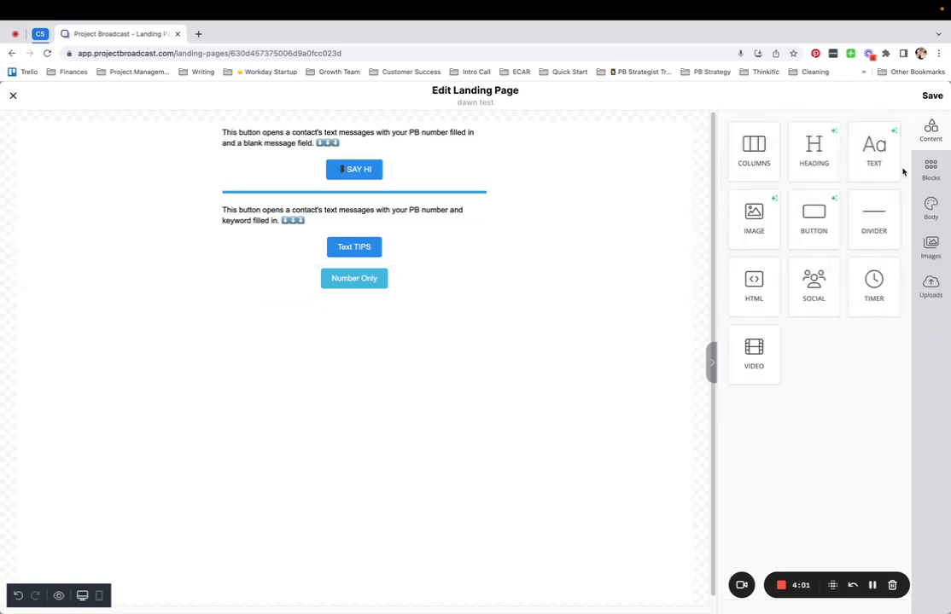
Drop a Button block below Number Only and relabel it 'Number + Keyword'.
{"action": "left_click_drag", "start_coordinate": [813, 217], "coordinate": [383, 322]}
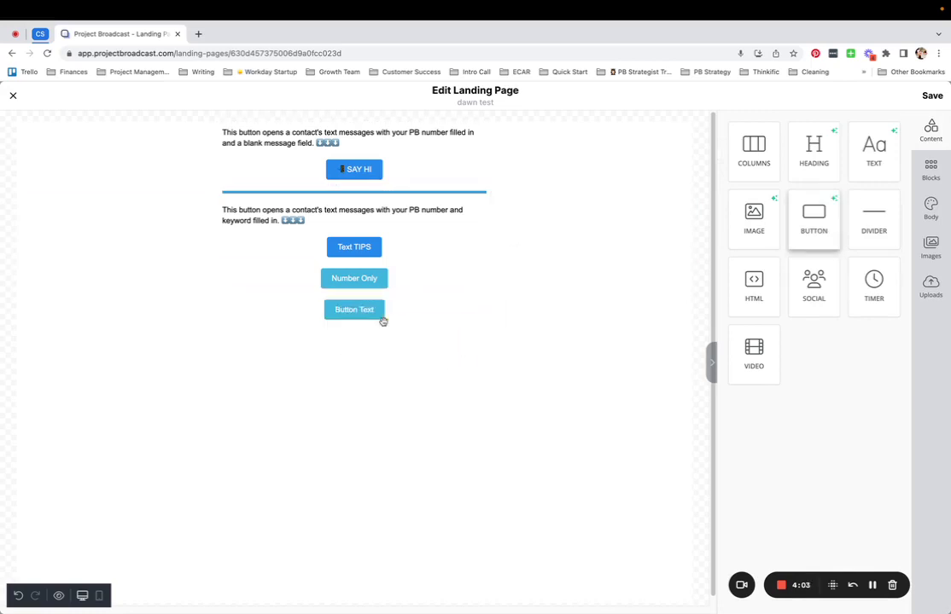
{"action": "left_click", "coordinate": [333, 310]}
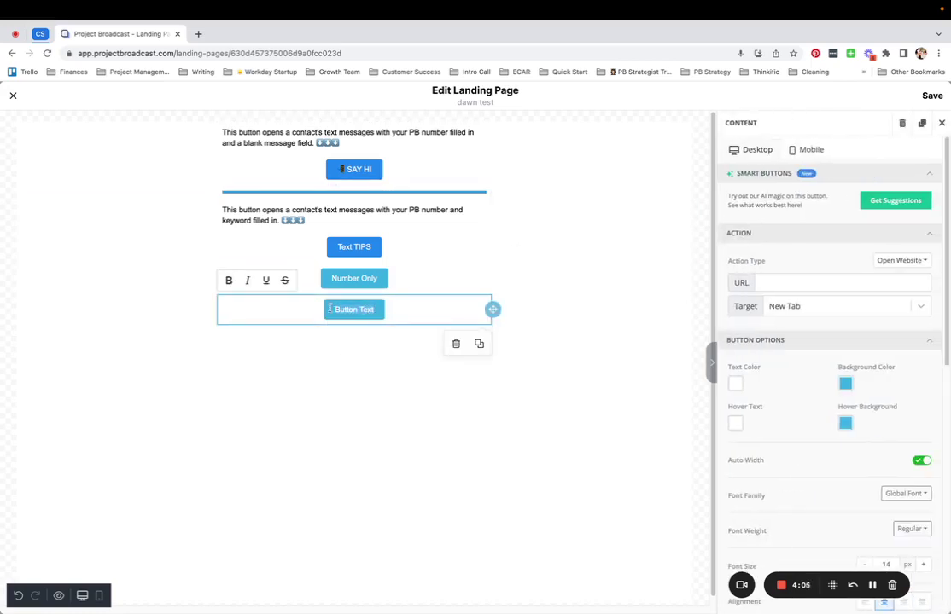
{"action": "type", "text": "Number +"}
{"action": "type", "text": " Key"}
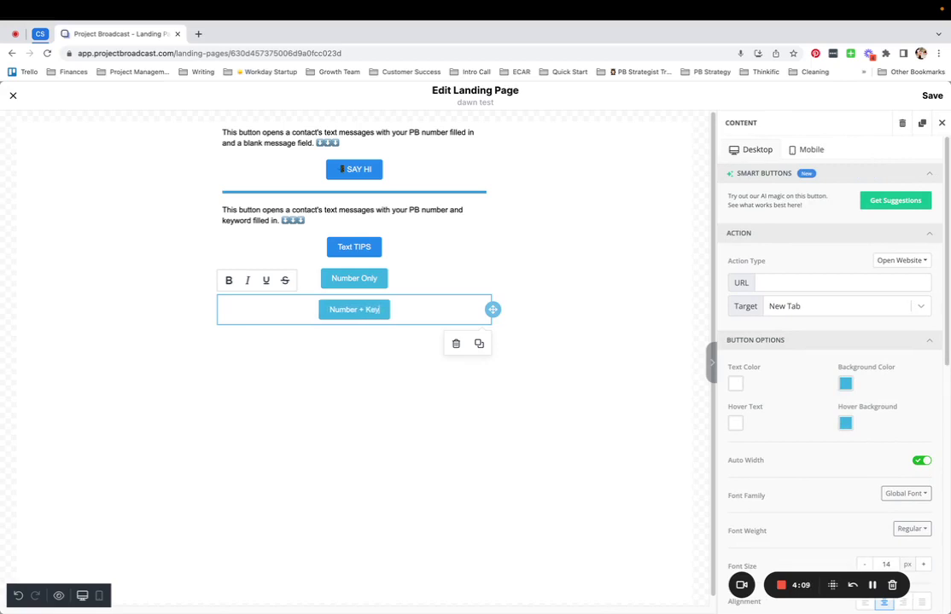
{"action": "type", "text": "word"}
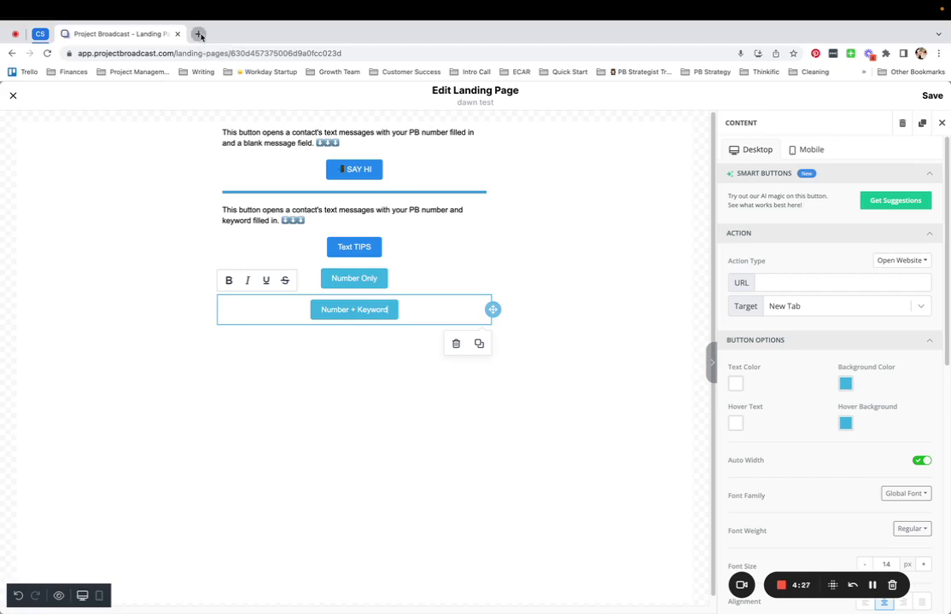
Generate a t2ll text link for the business number with message 'tips' and copy it.
{"action": "left_click", "coordinate": [198, 34]}
{"action": "type", "text": "t2"}
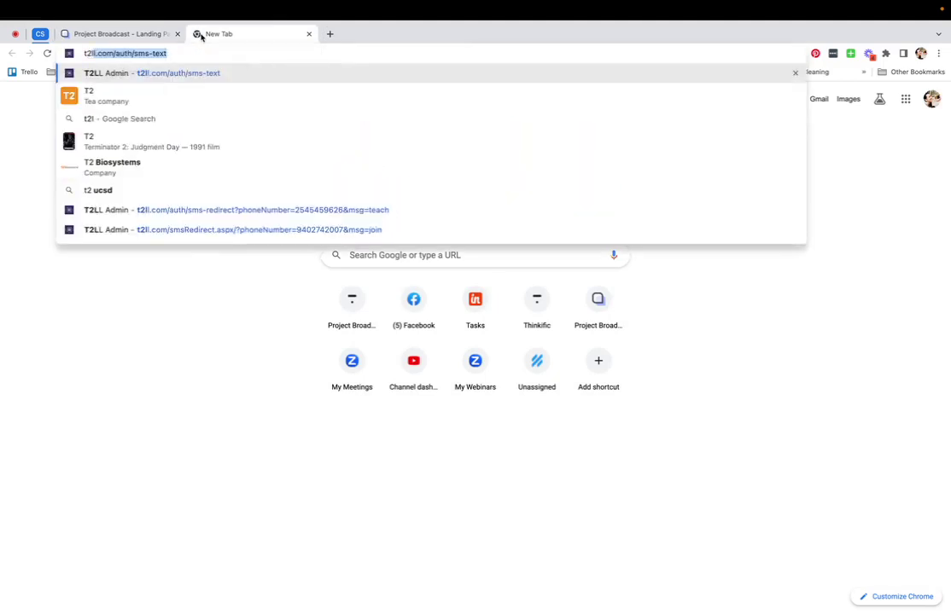
{"action": "type", "text": "ll.com/auth/sms-text"}
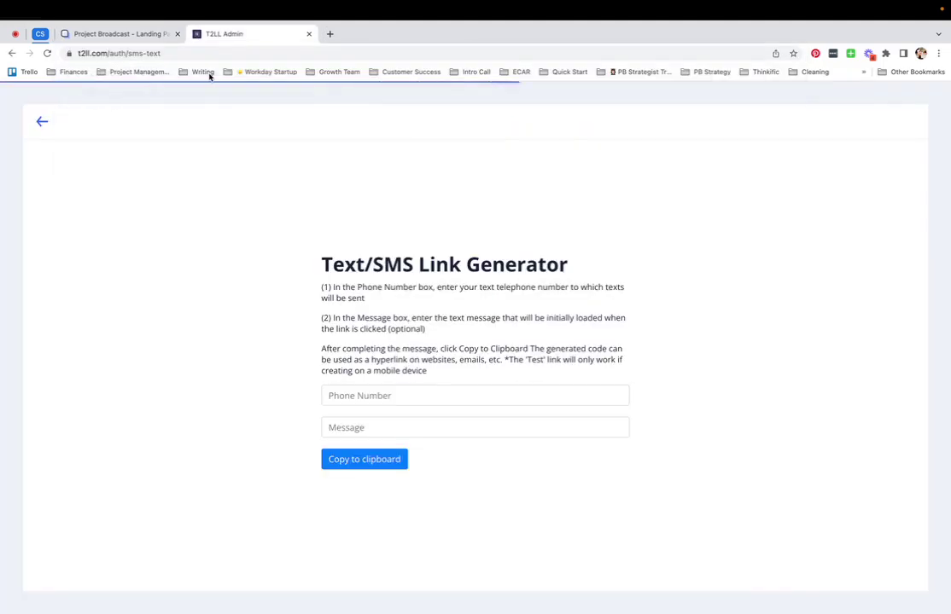
{"action": "left_click", "coordinate": [346, 395]}
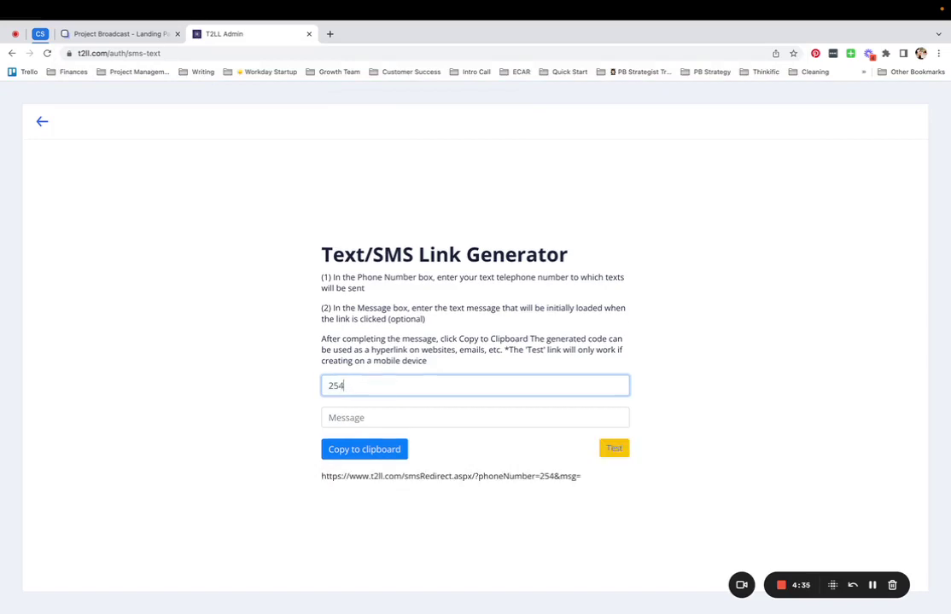
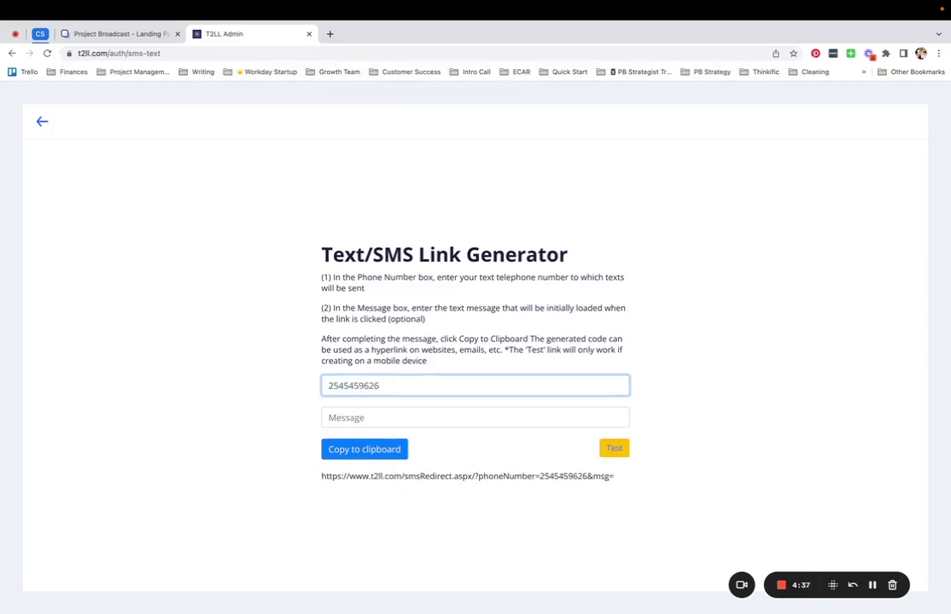
{"action": "key", "text": "Tab"}
{"action": "type", "text": "tips"}
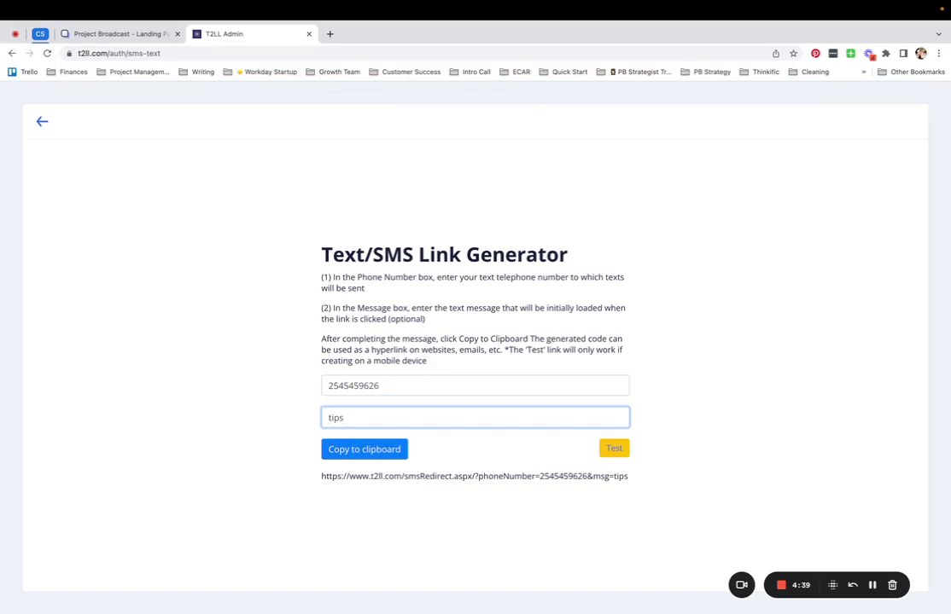
{"action": "left_click", "coordinate": [363, 450]}
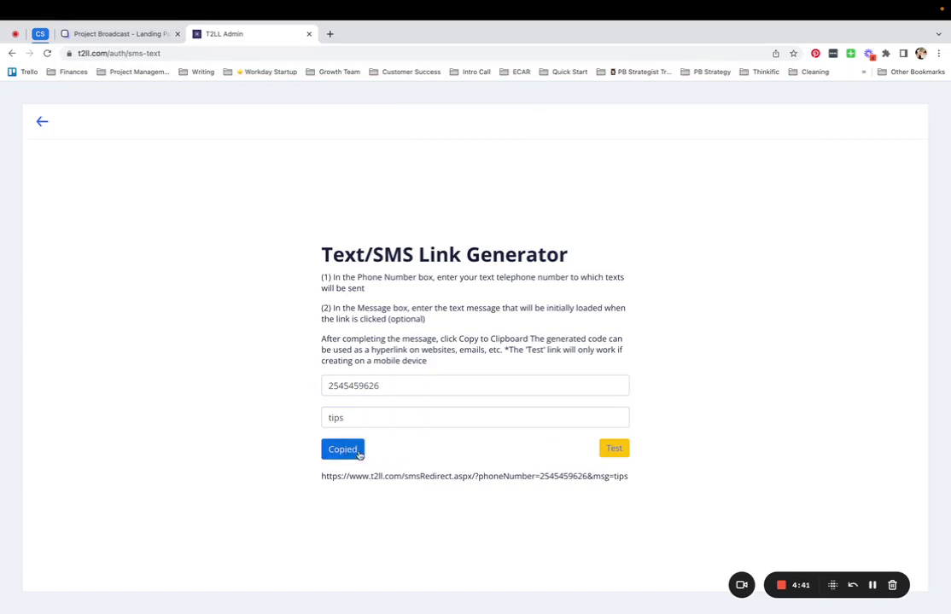
Paste the copied t2ll link into the Number + Keyword button's URL field.
{"action": "left_click", "coordinate": [145, 35]}
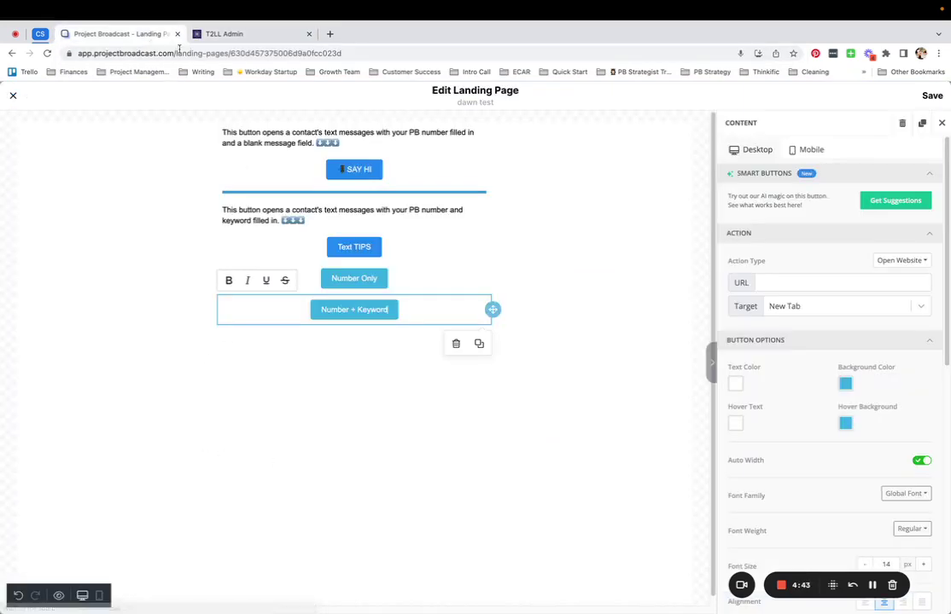
{"action": "left_click", "coordinate": [784, 283]}
{"action": "right_click", "coordinate": [780, 284]}
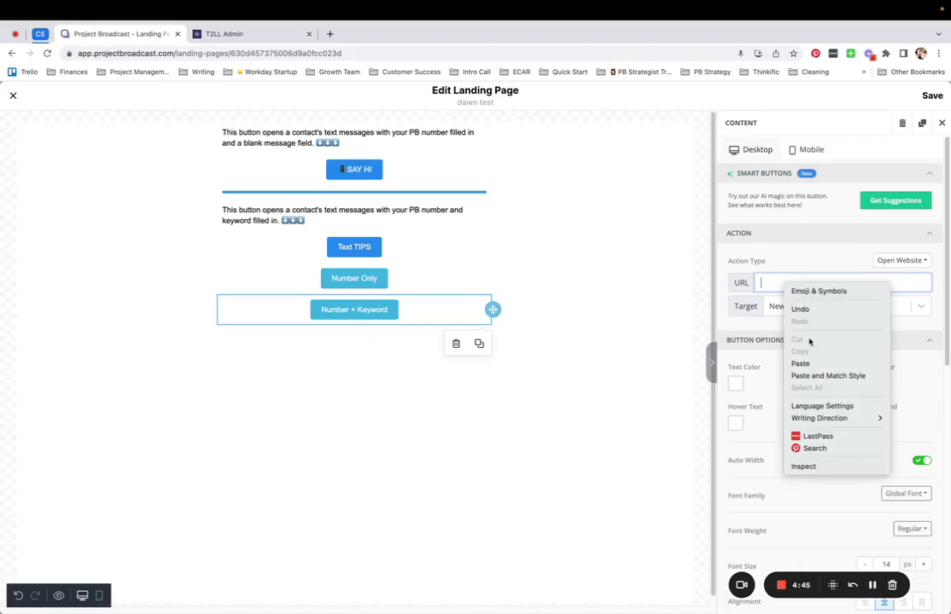
{"action": "left_click", "coordinate": [815, 365]}
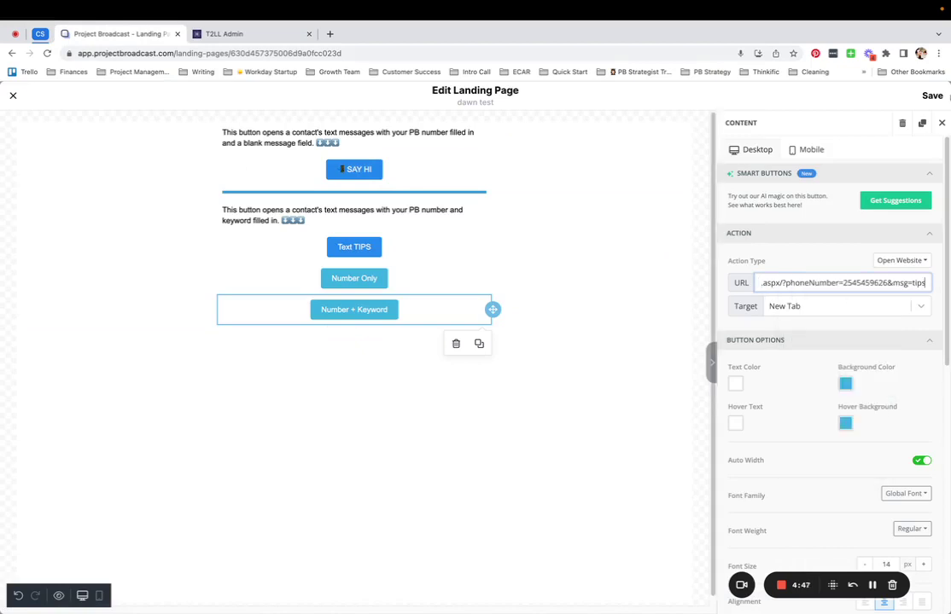
Save the landing page and test the SAY HI button on the live page.
{"action": "left_click", "coordinate": [932, 97]}
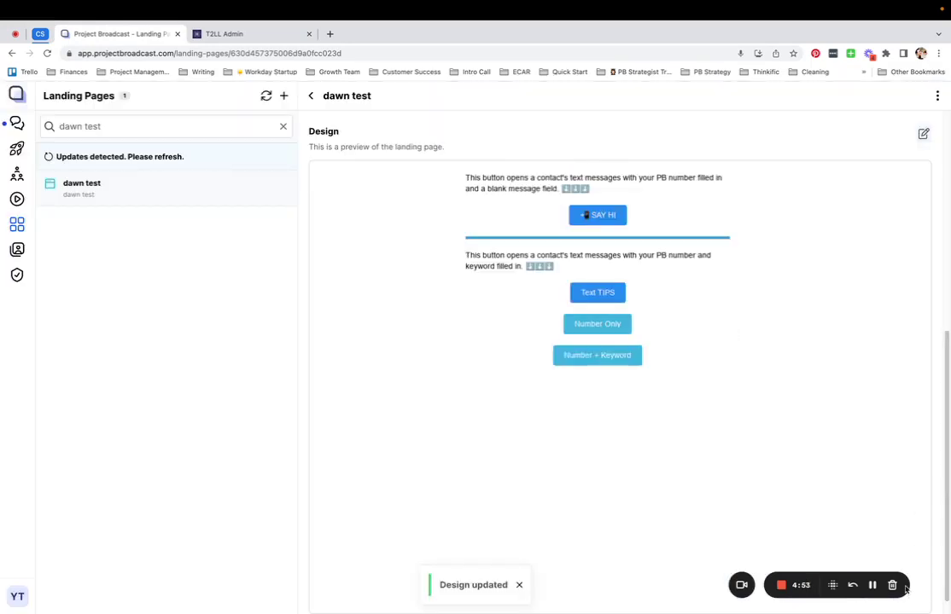
{"action": "scroll", "coordinate": [805, 300], "scroll_direction": "up", "scroll_amount": 5}
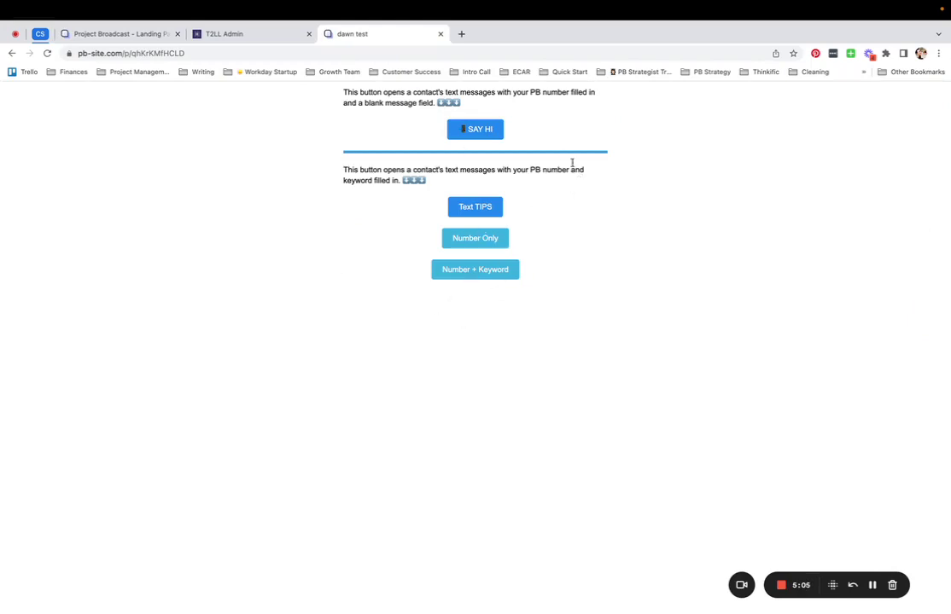
{"action": "left_click", "coordinate": [502, 130]}
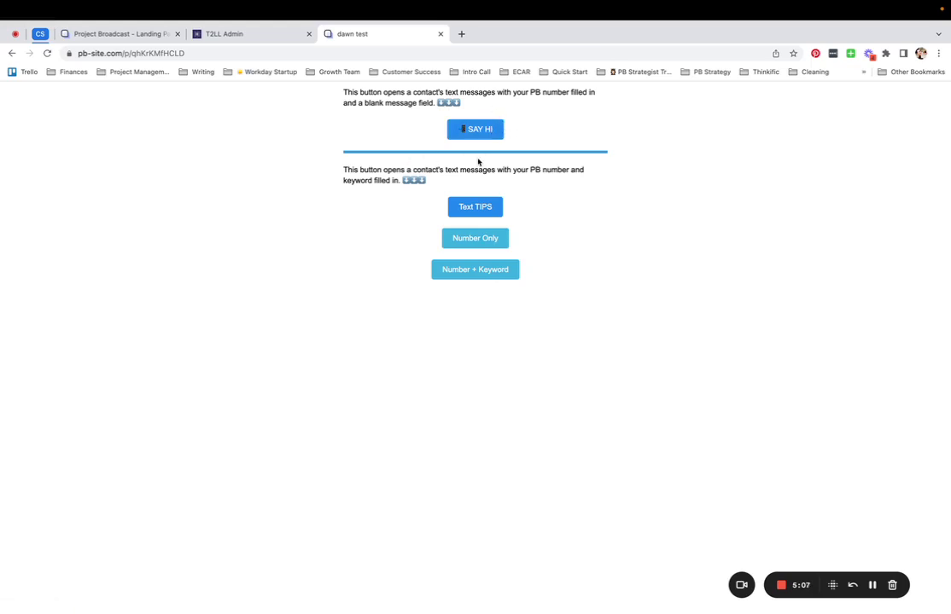